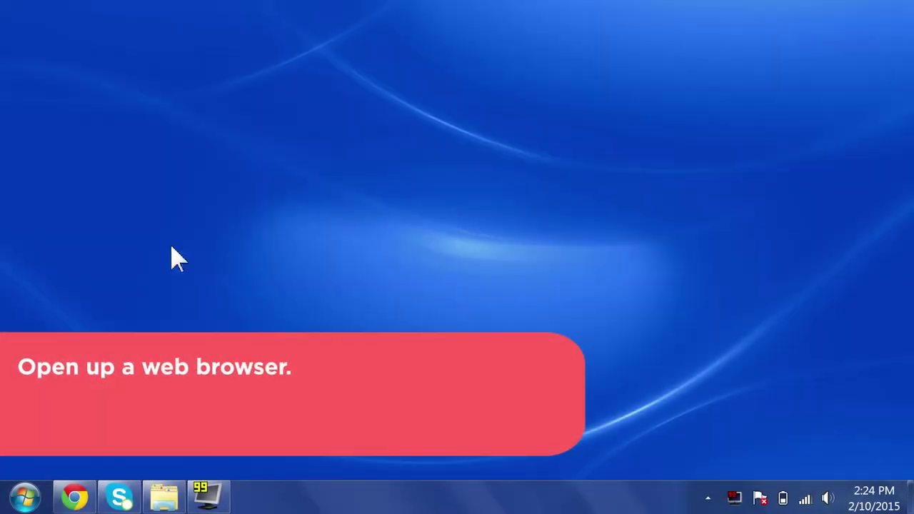
Step: Launch Chrome and enter the unit's address 172.16.70.1 in the address bar
click(75, 498)
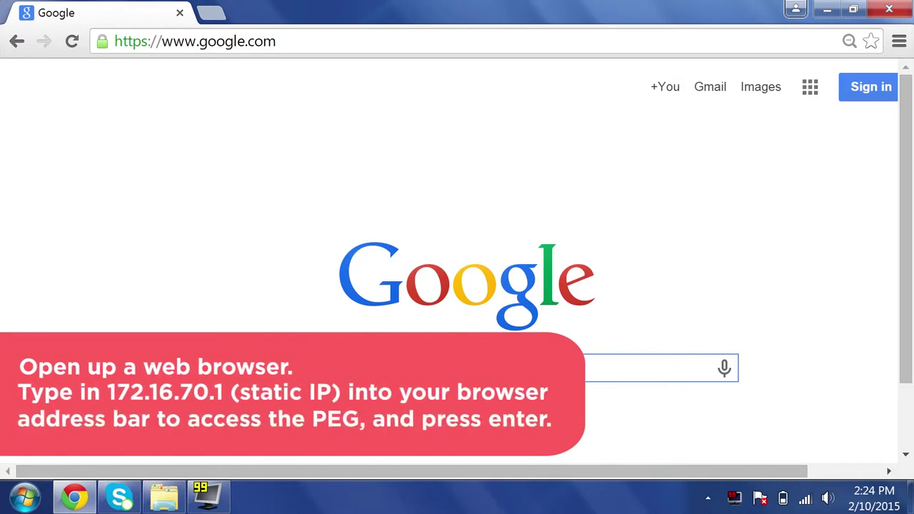
key(ctrl+l)
text(1)
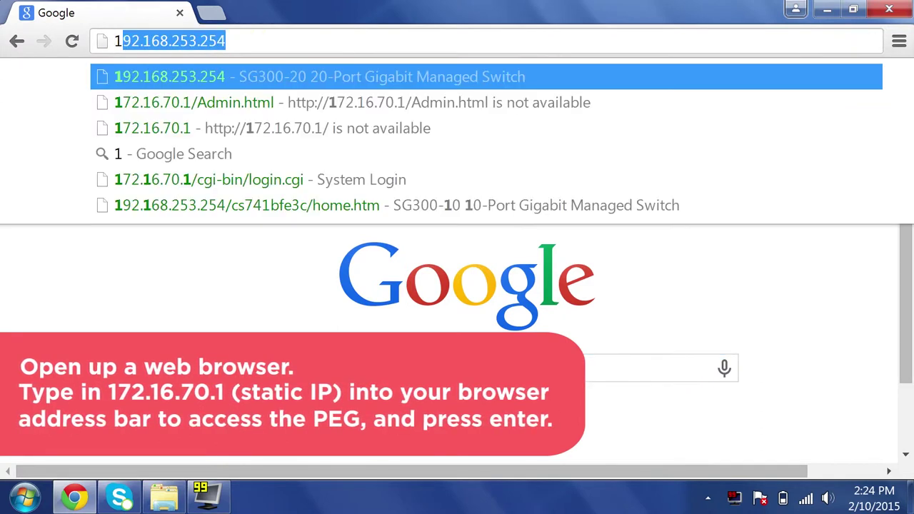
text(72)
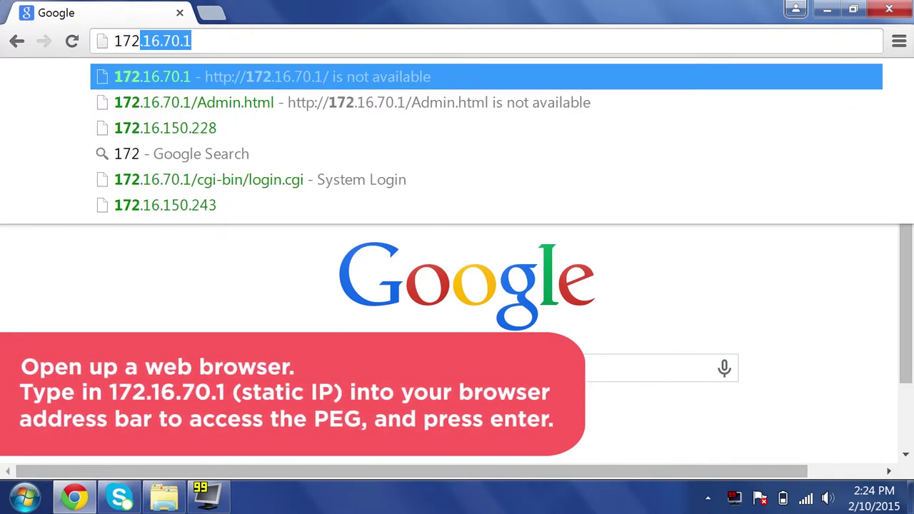
text(.16.)
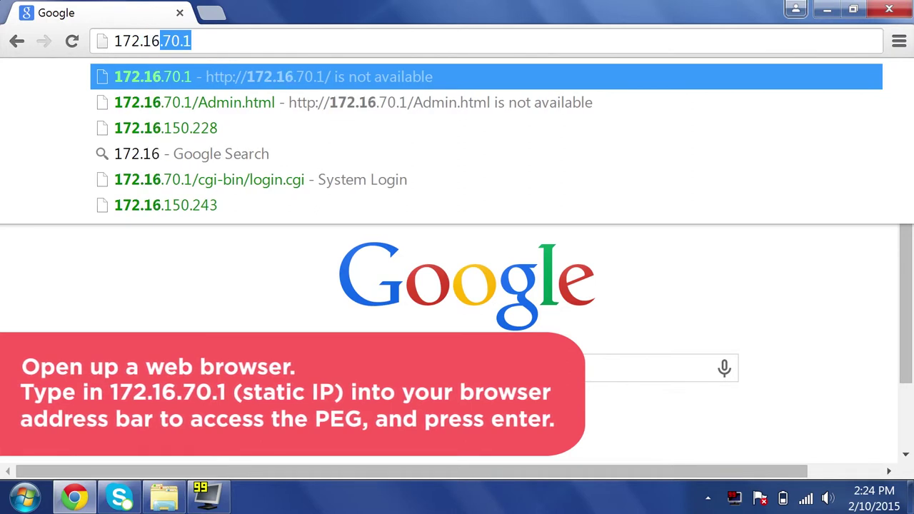
text(70.1)
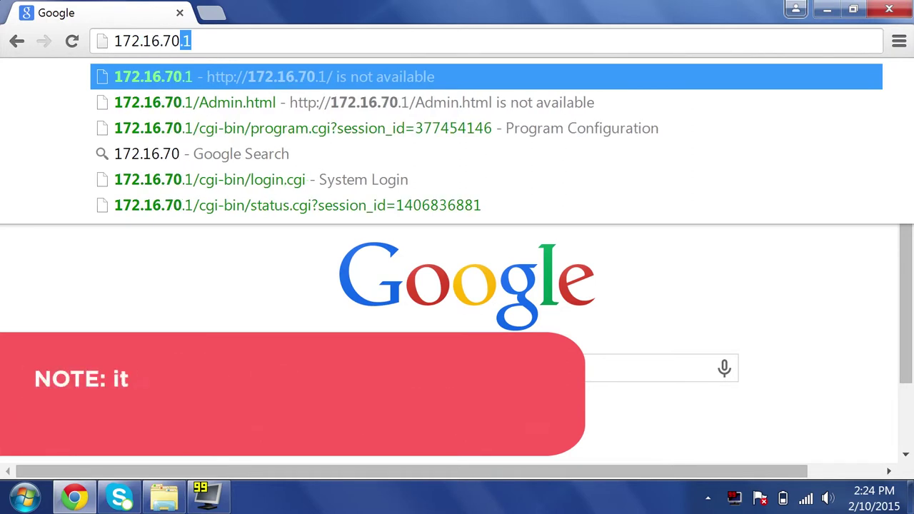
Step: Load the 172.16.70.1 login page and sign in with the admin username and its password
key(Return)
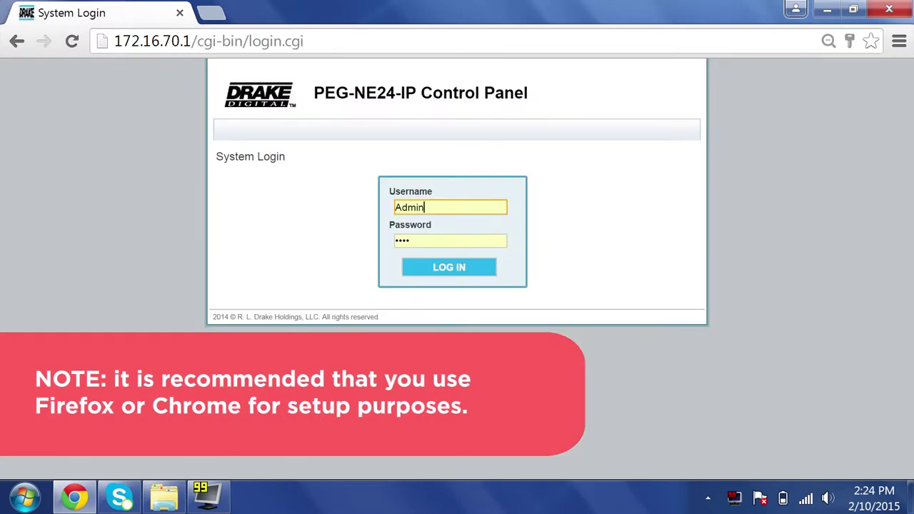
double_click(415, 207)
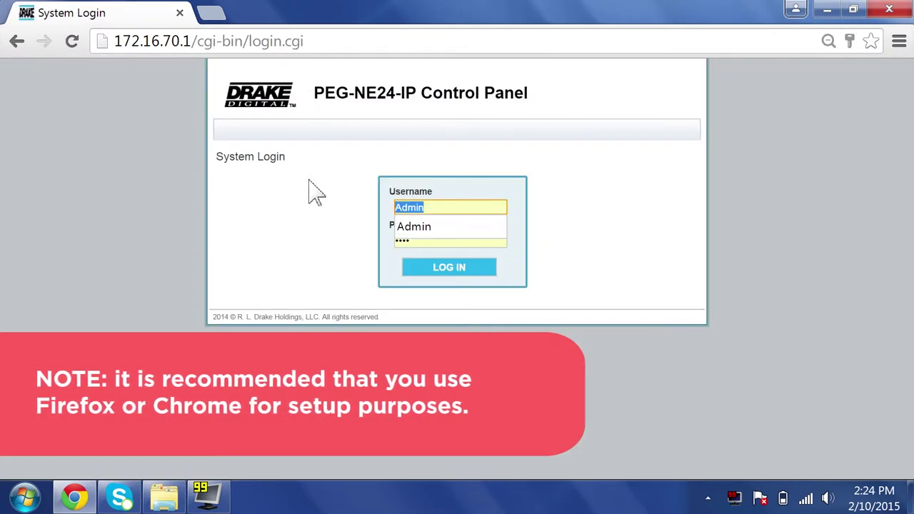
text(adm)
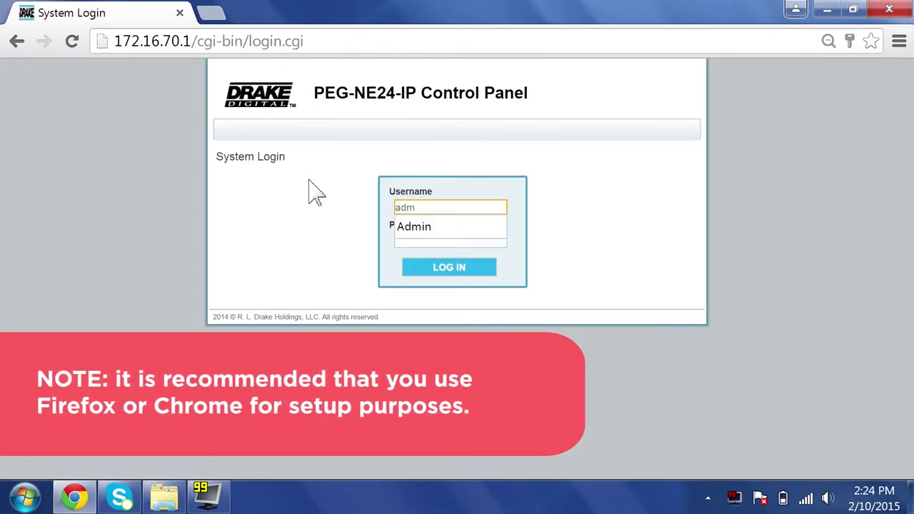
text(in)
key(Tab)
text(pass)
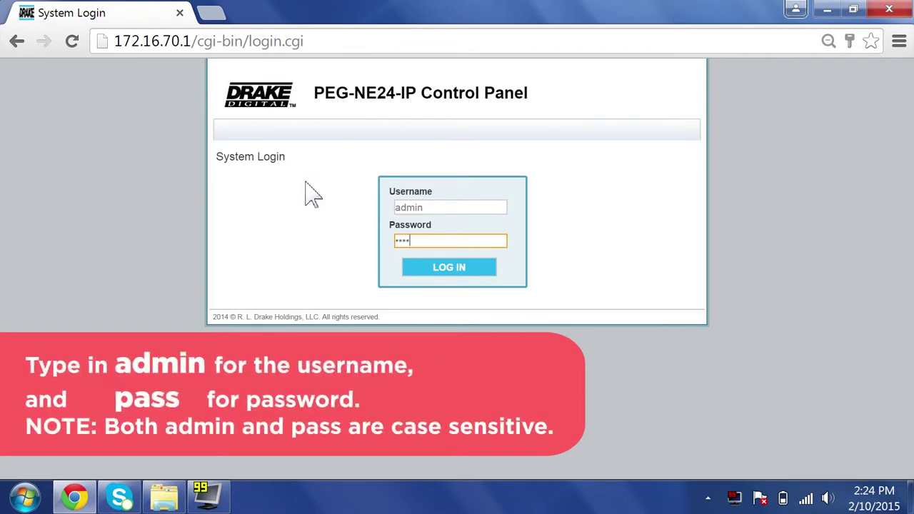
click(477, 269)
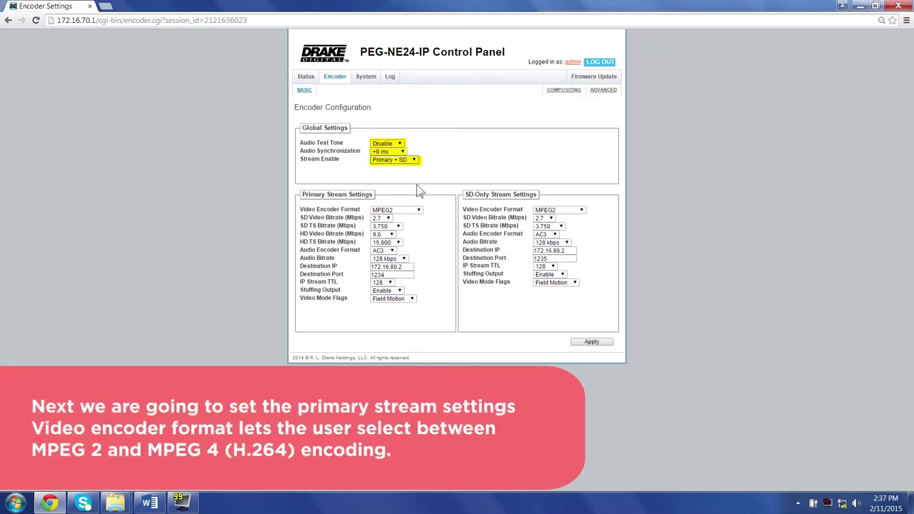
Step: Keep MPEG2 as the video encoder format and set HD Video Bitrate to 13.0 Mbps
click(418, 211)
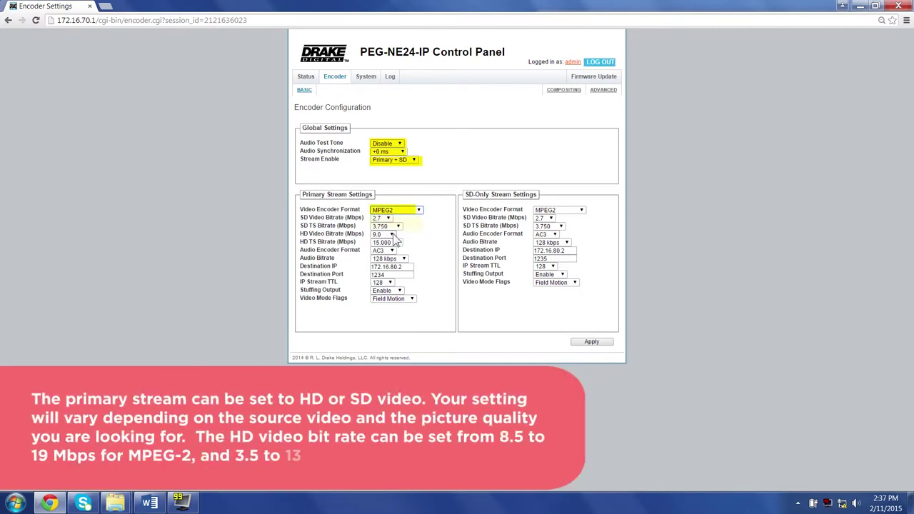
click(392, 236)
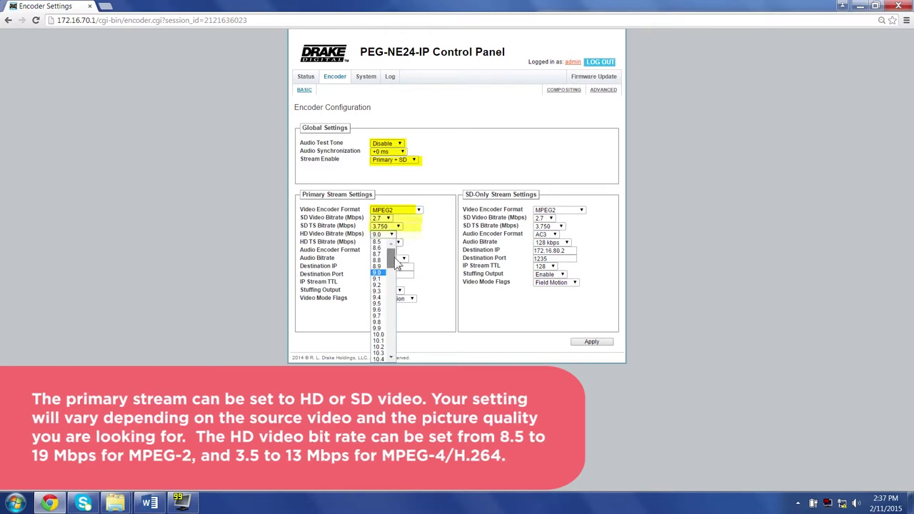
drag(398, 265, 395, 298)
click(381, 305)
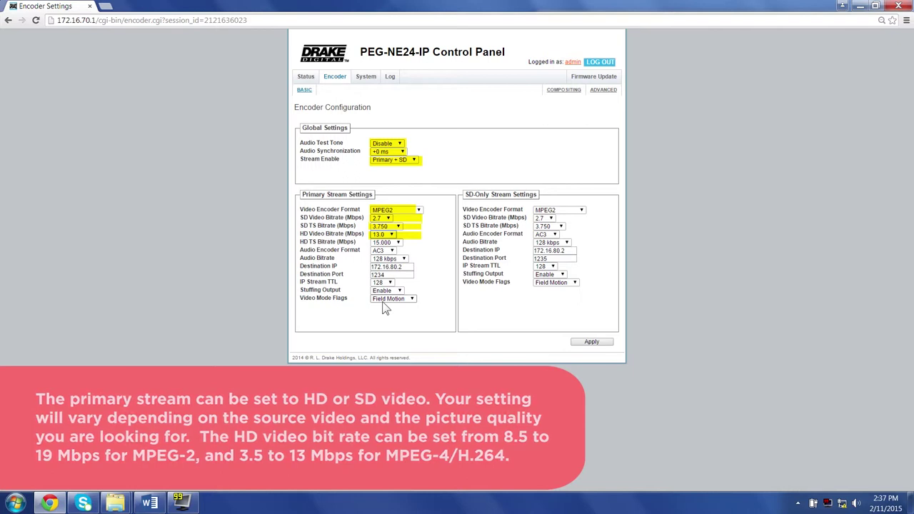
click(398, 245)
click(417, 257)
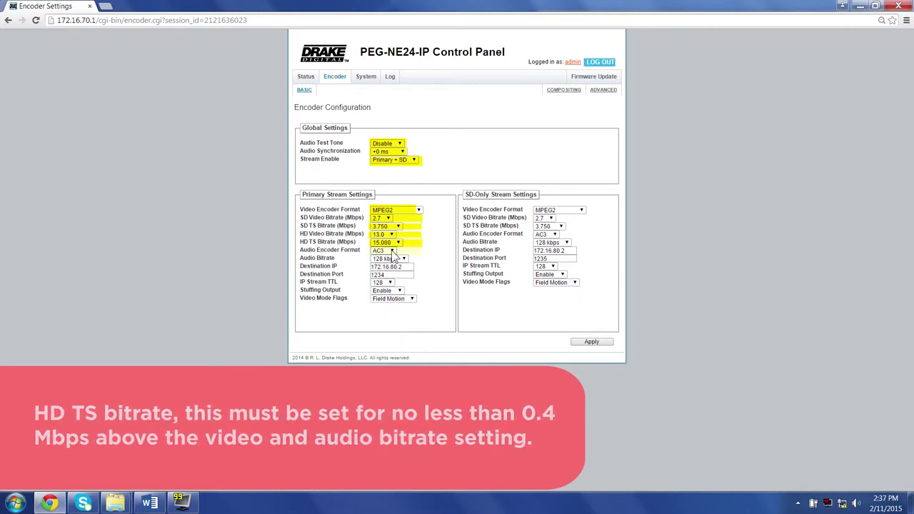
click(392, 253)
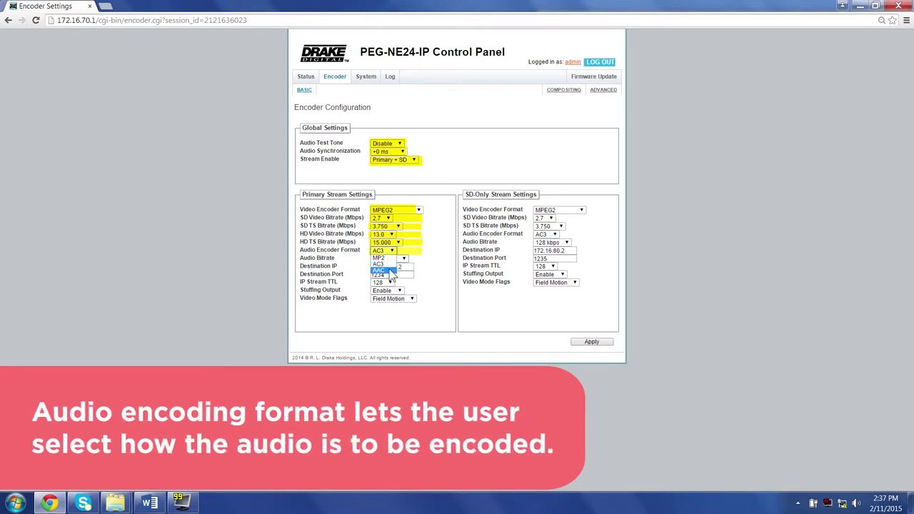
click(386, 264)
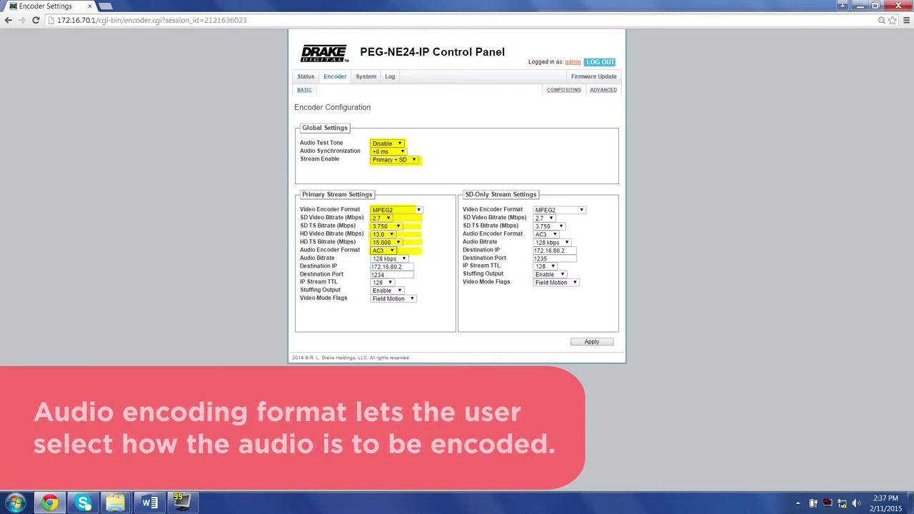
click(403, 258)
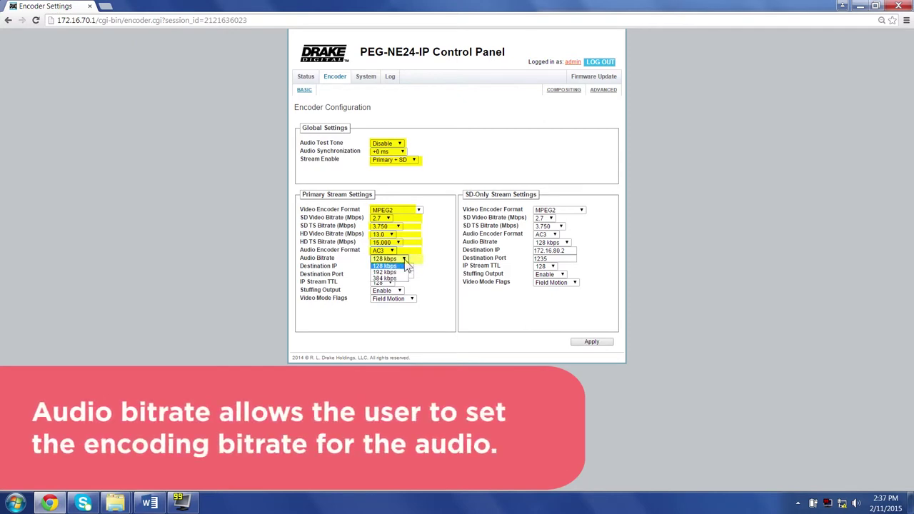
click(399, 267)
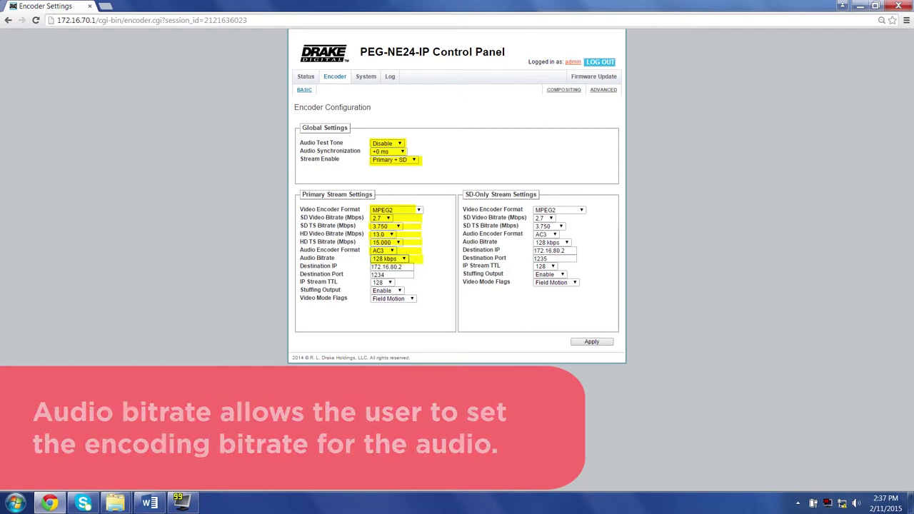
key(Tab)
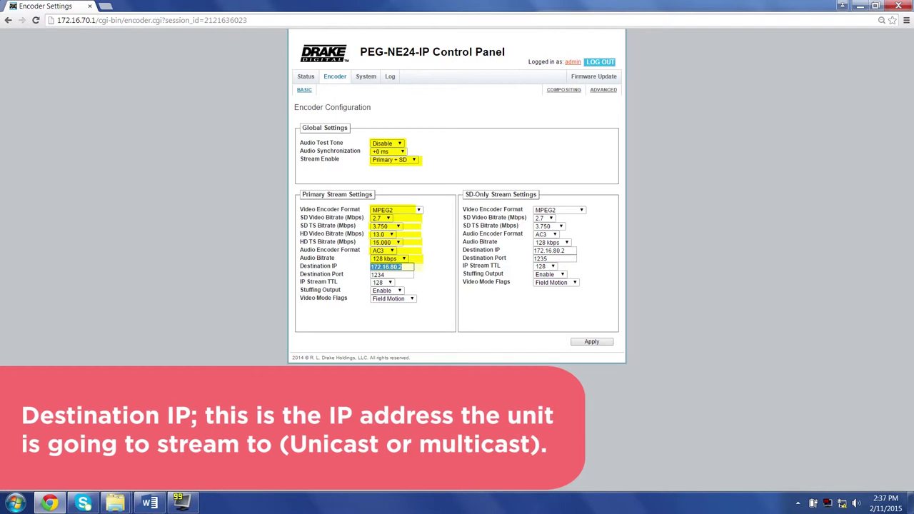
Step: Point the SD-only stream at multicast address 239.10.10.190, port 50191
text(239.)
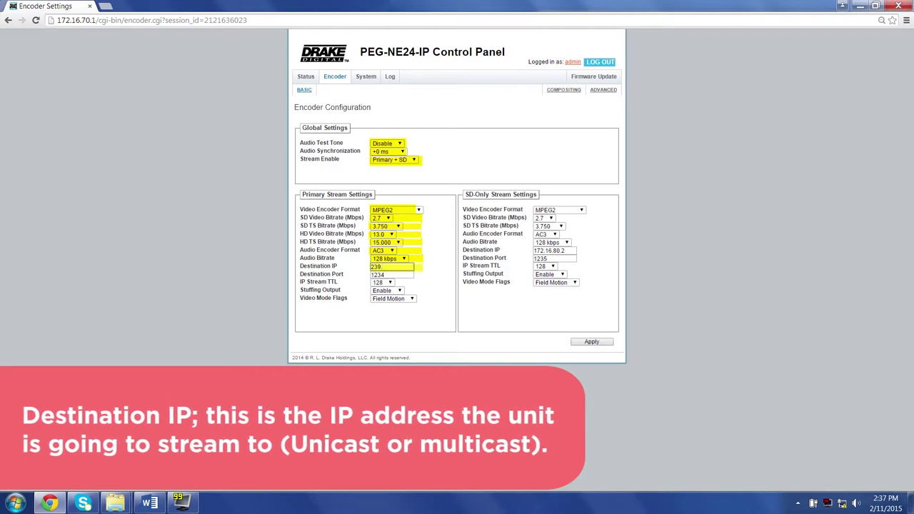
text(10.10.10)
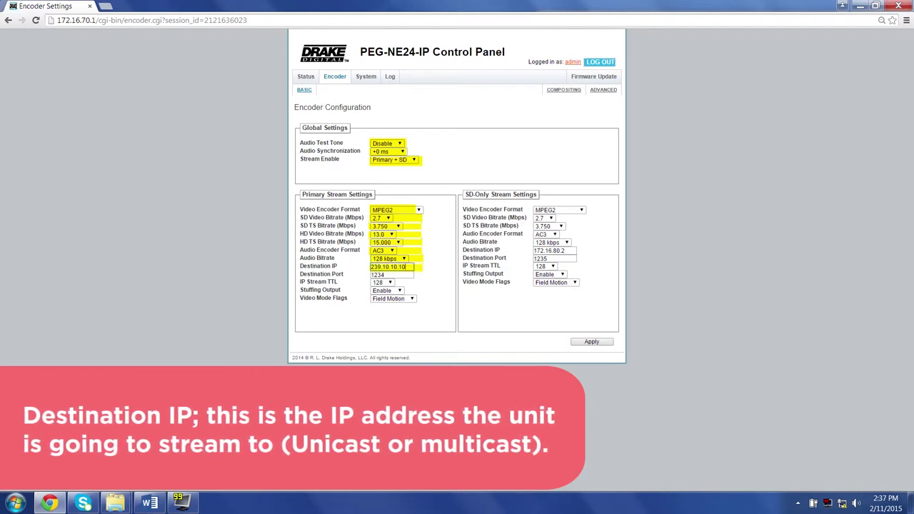
key(BackSpace)
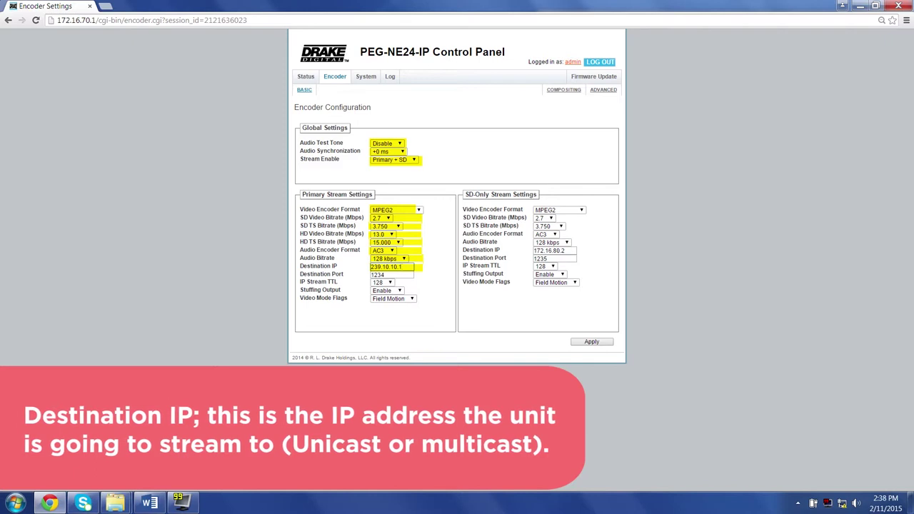
text(90)
key(Tab)
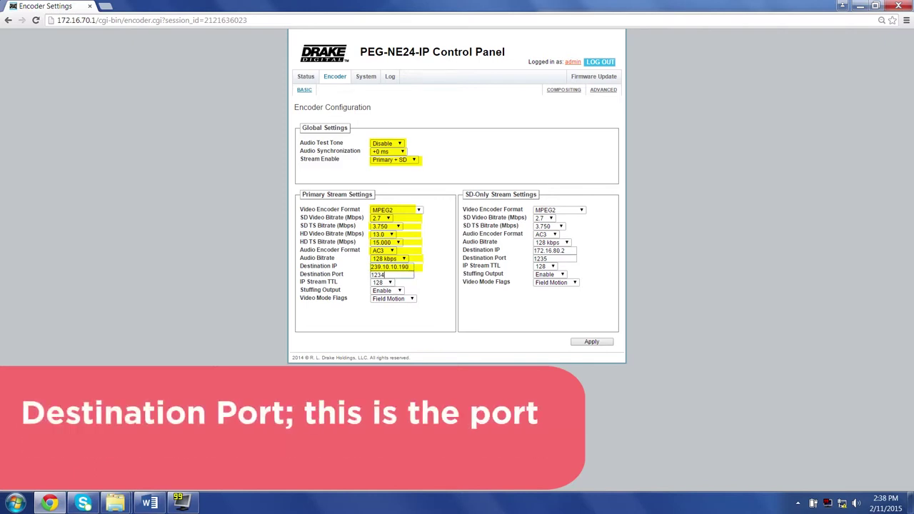
key(ctrl+a)
text(50)
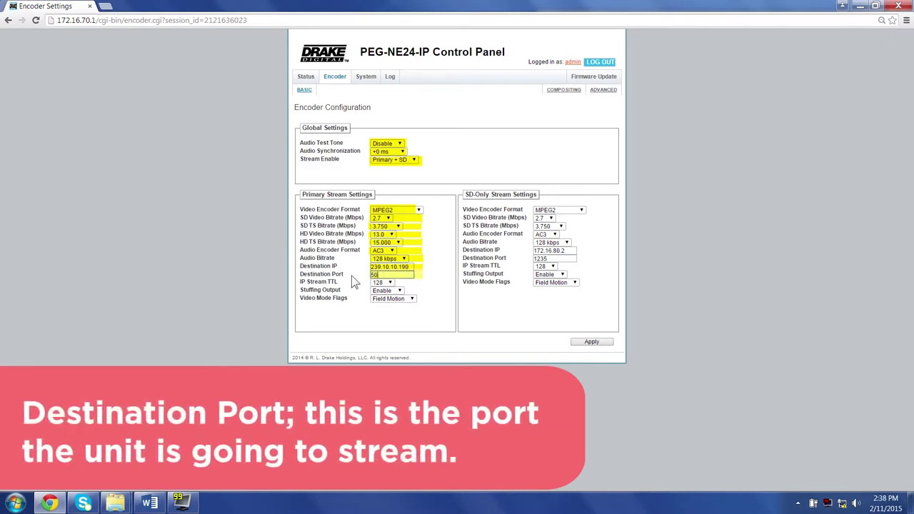
text(190)
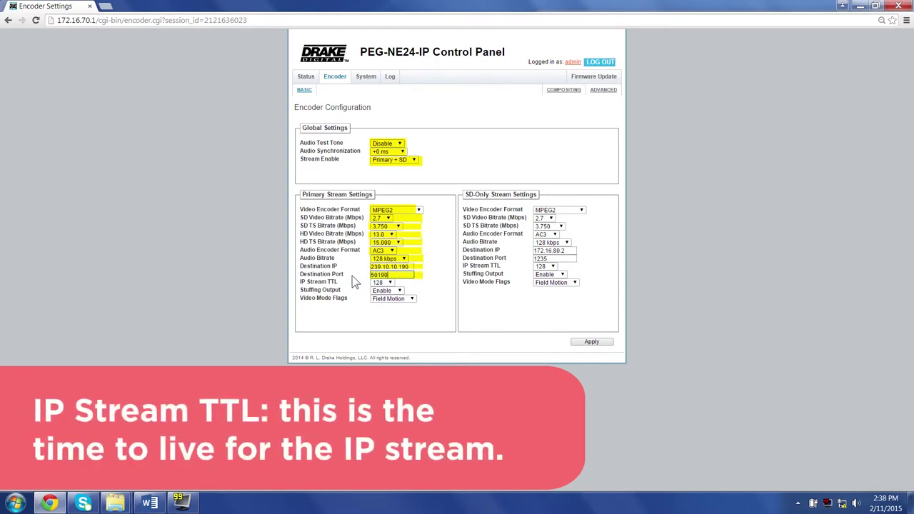
Step: Keep TTL 128 and Stuffing Output Enable, set Video Mode Flags to Frame-Only, and apply
click(390, 283)
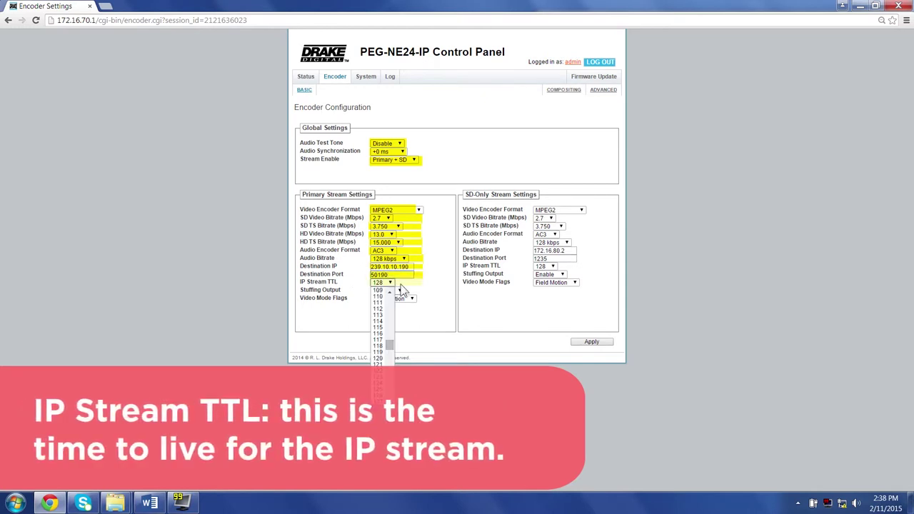
click(422, 289)
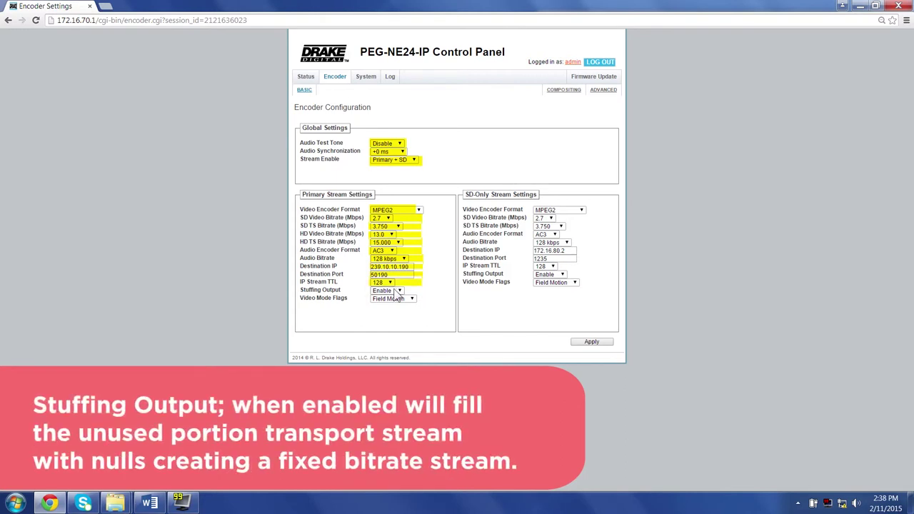
click(402, 291)
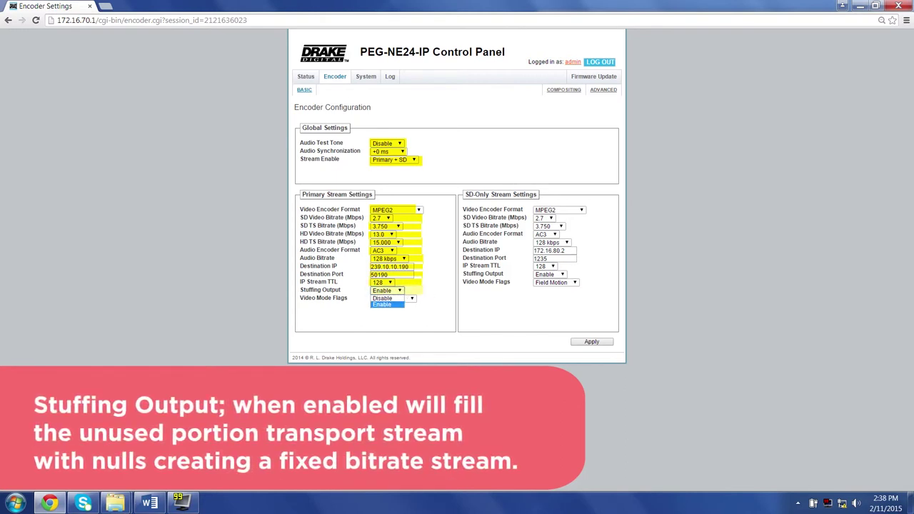
click(427, 295)
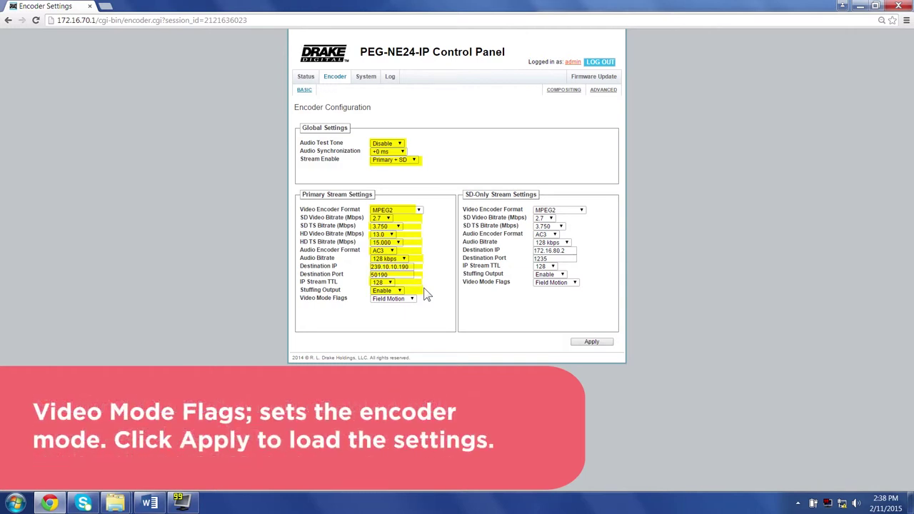
click(412, 299)
click(409, 318)
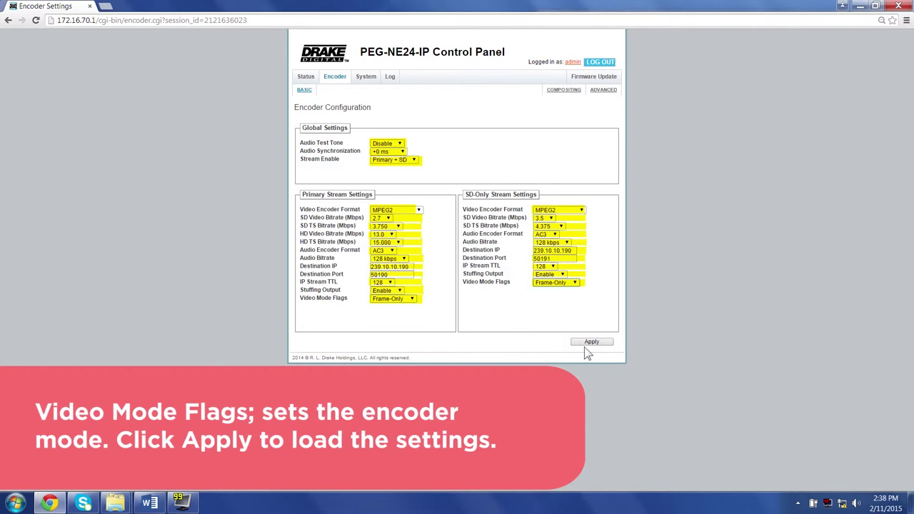
click(583, 342)
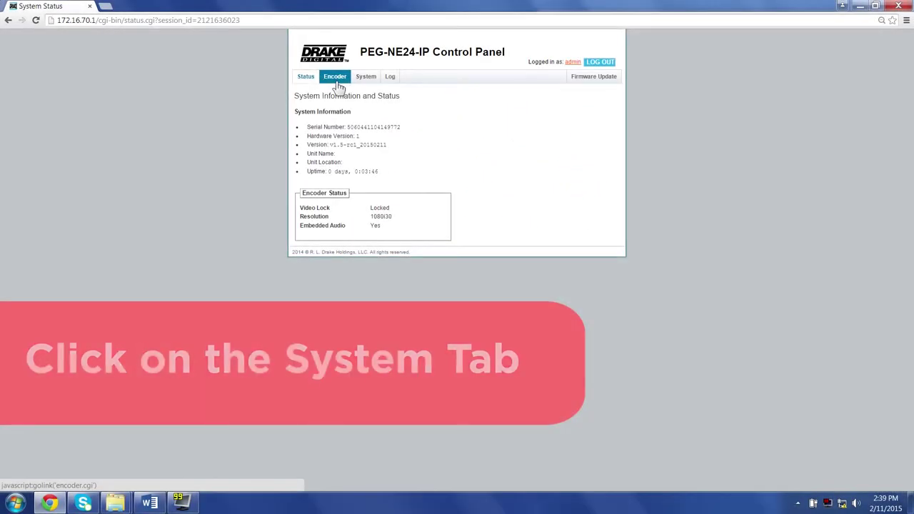
Step: Switch to the System tab to view the unit's network configuration
click(361, 78)
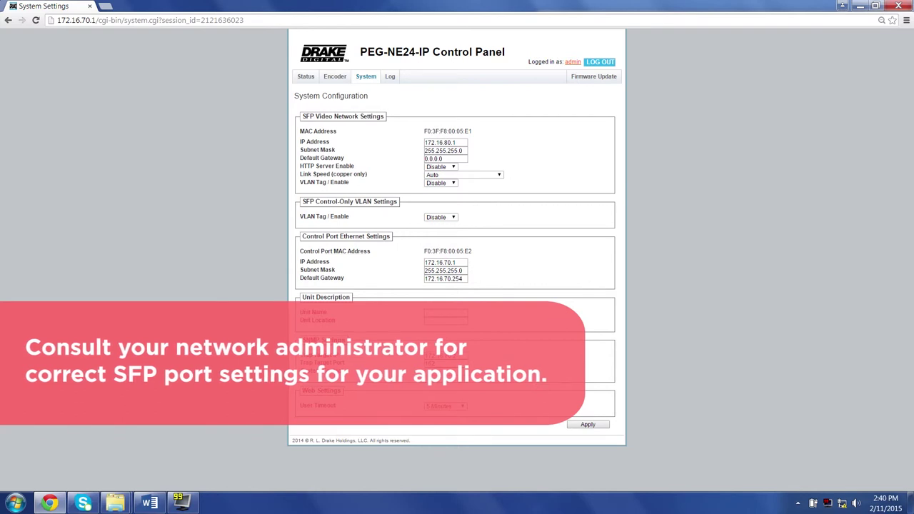
Step: Set the SFP port IP to 192.168.253.20 and gateway 192.168.253.254, leaving HTTP Server disabled
double_click(436, 142)
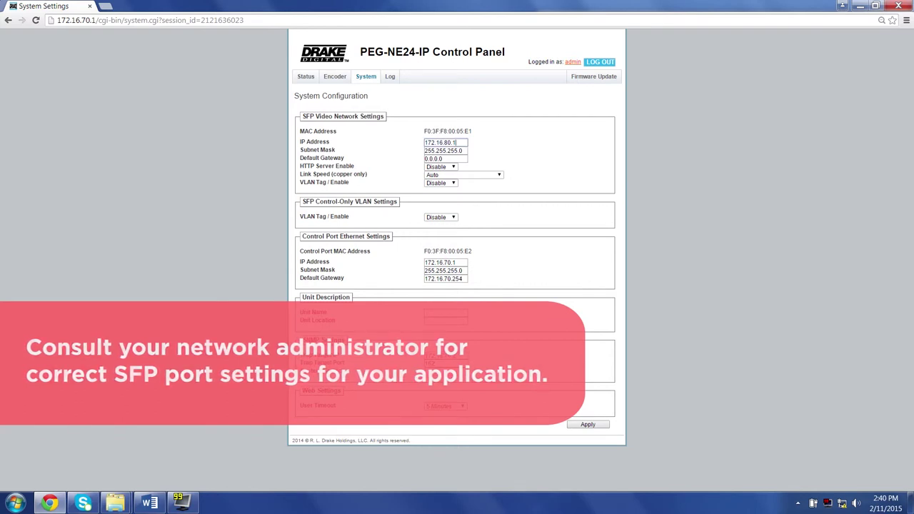
text(192.1)
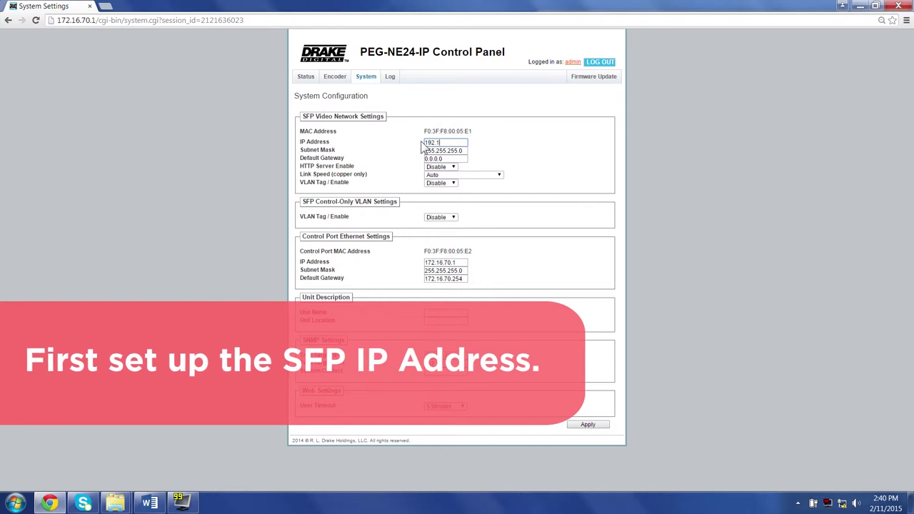
text(68.253.20)
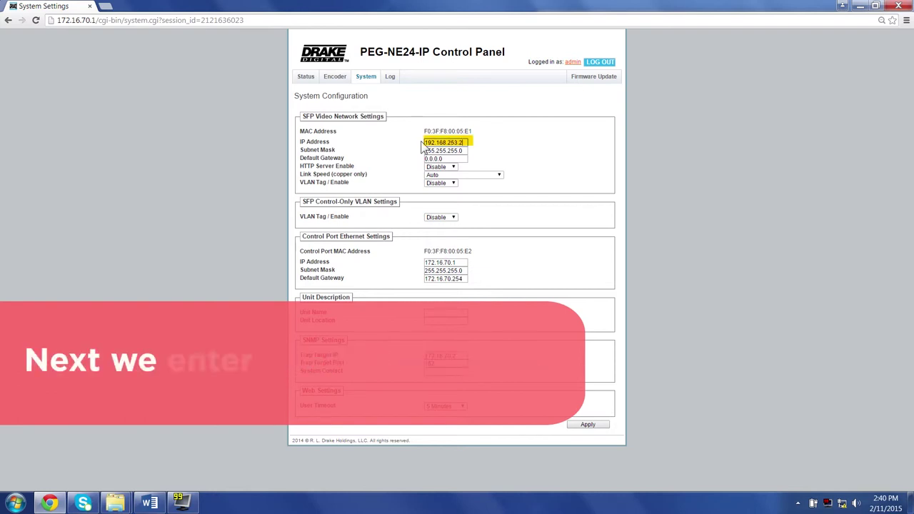
key(Tab)
key(Tab)
text(19)
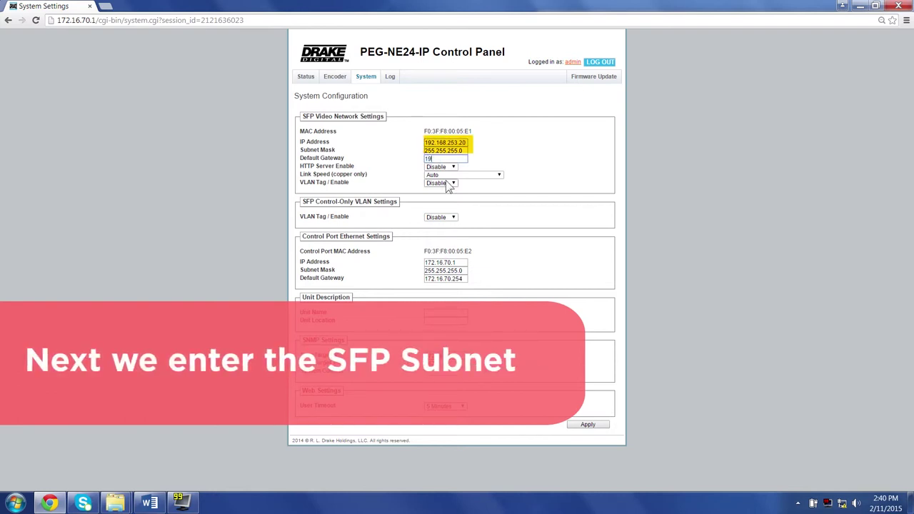
text(2.168.253)
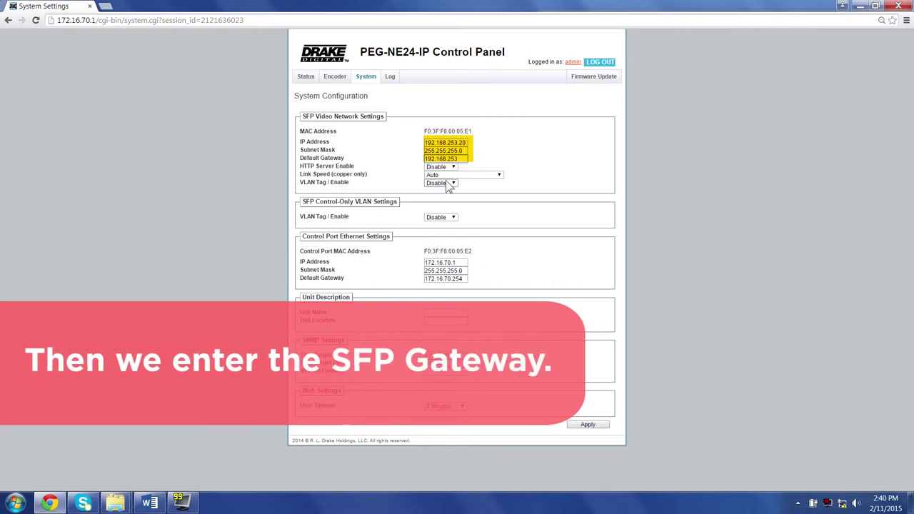
text(.254)
click(453, 167)
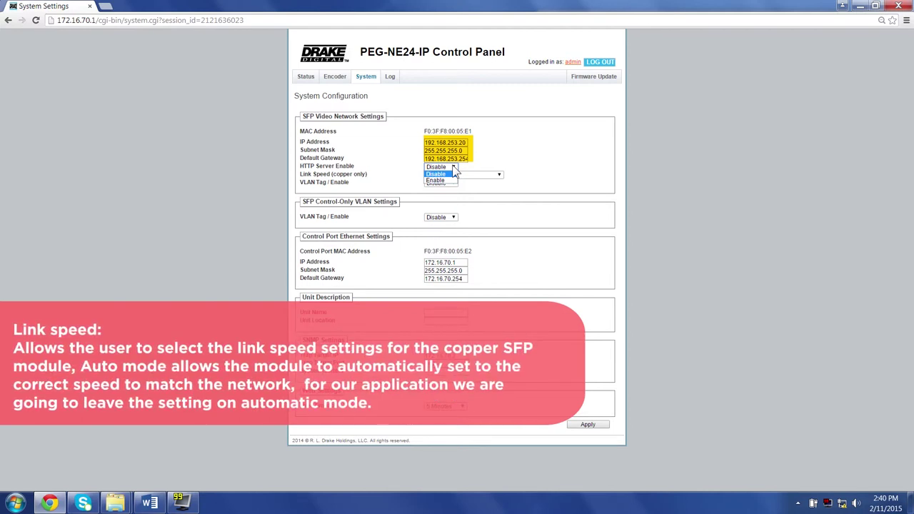
click(453, 168)
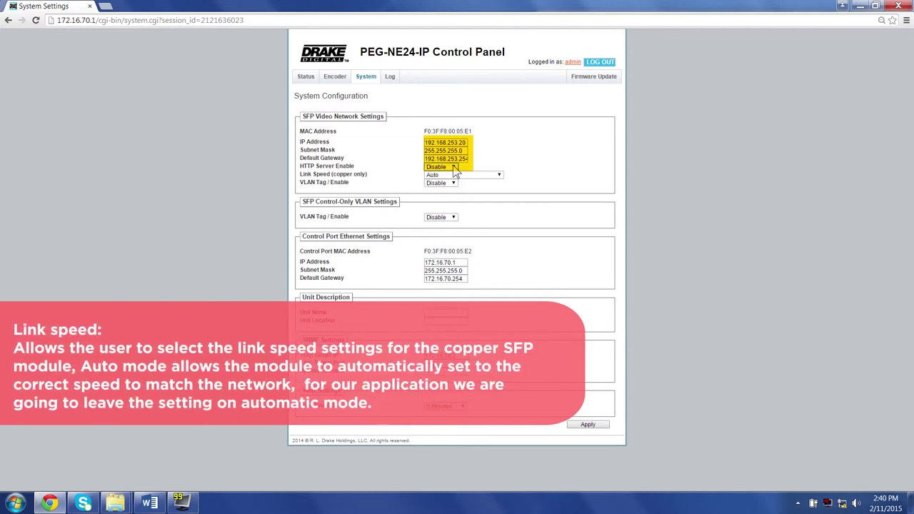
click(502, 176)
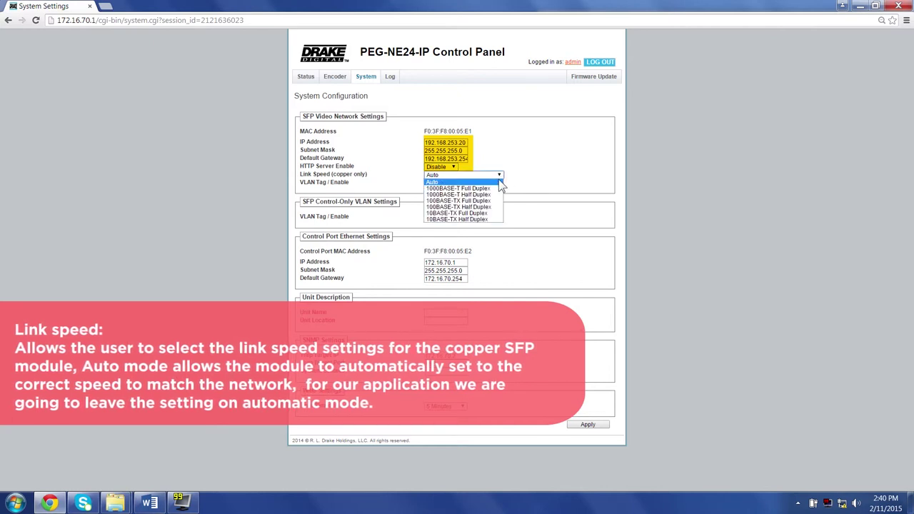
click(499, 181)
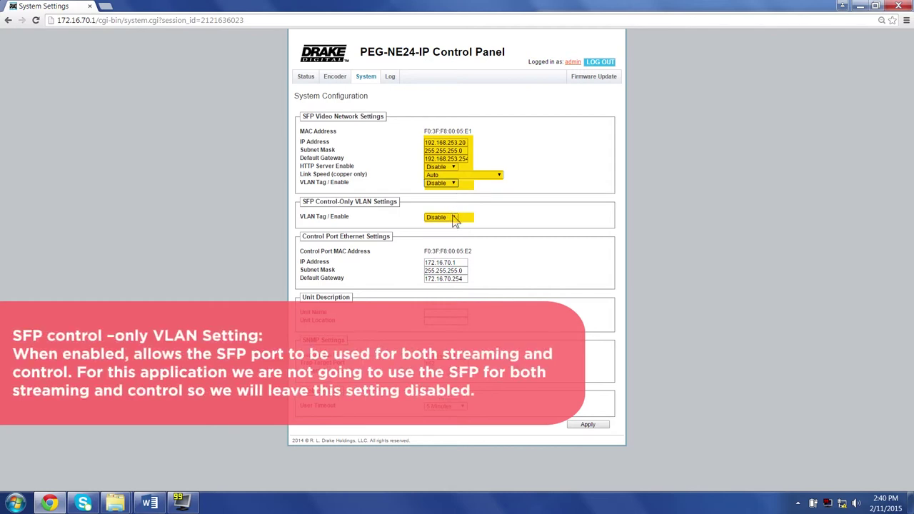
click(453, 217)
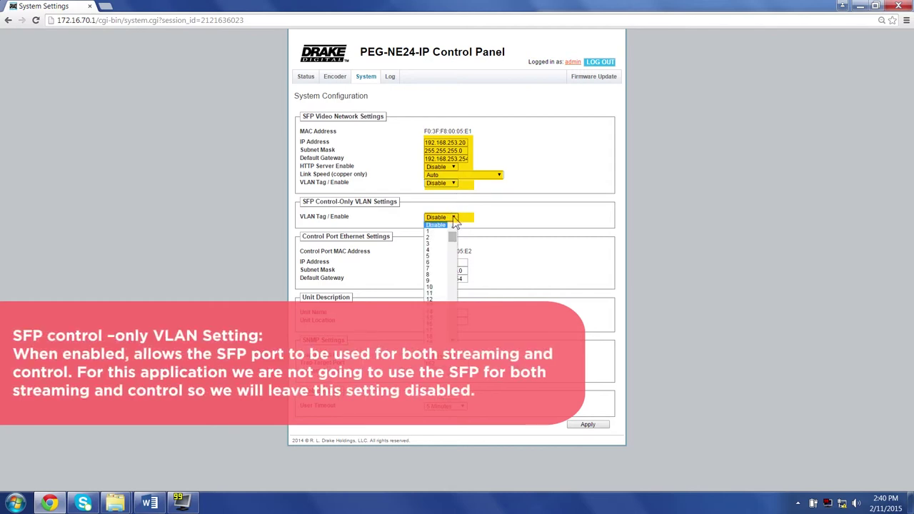
click(454, 219)
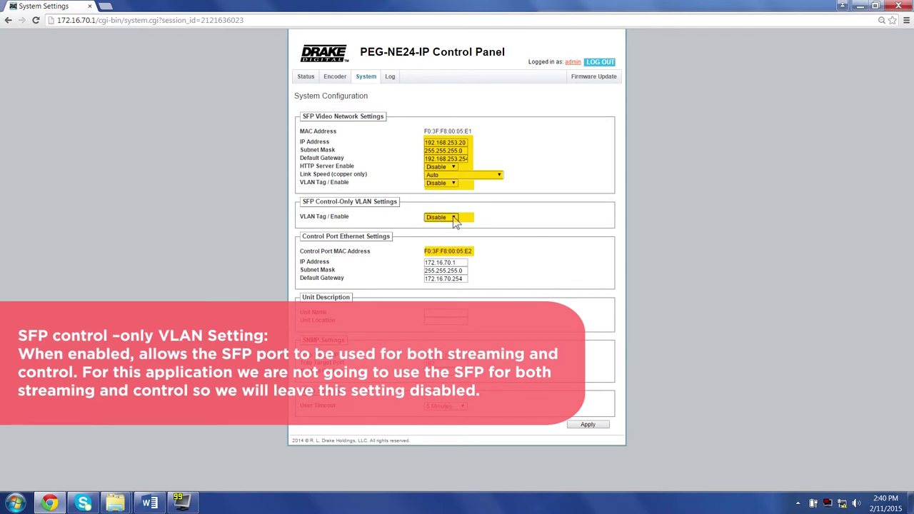
Step: Change the control port IP to 172.16.150.243 and edit its gateway toward 172.16.150.254
drag(457, 262, 444, 262)
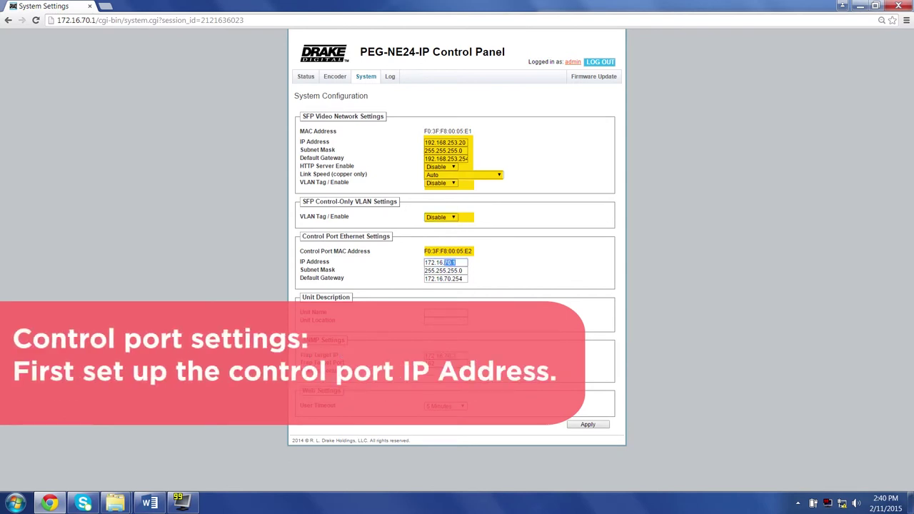
text(150)
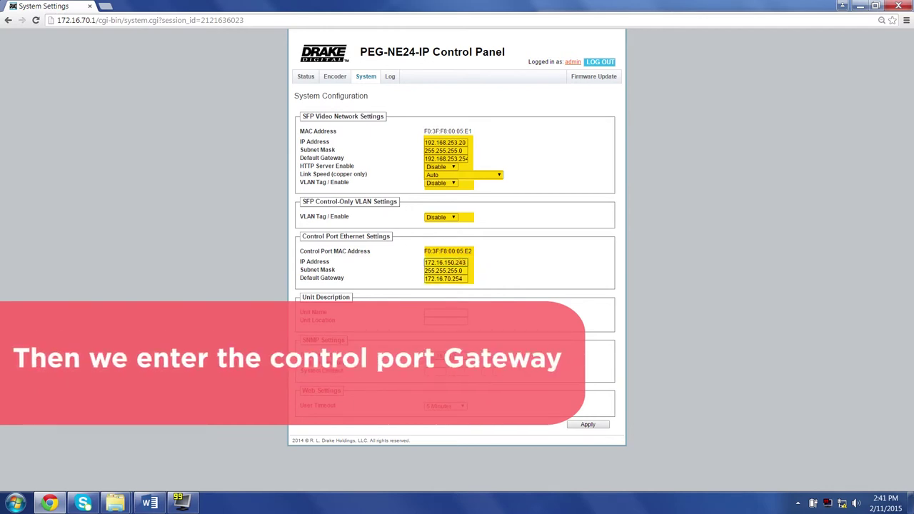
drag(468, 278, 444, 289)
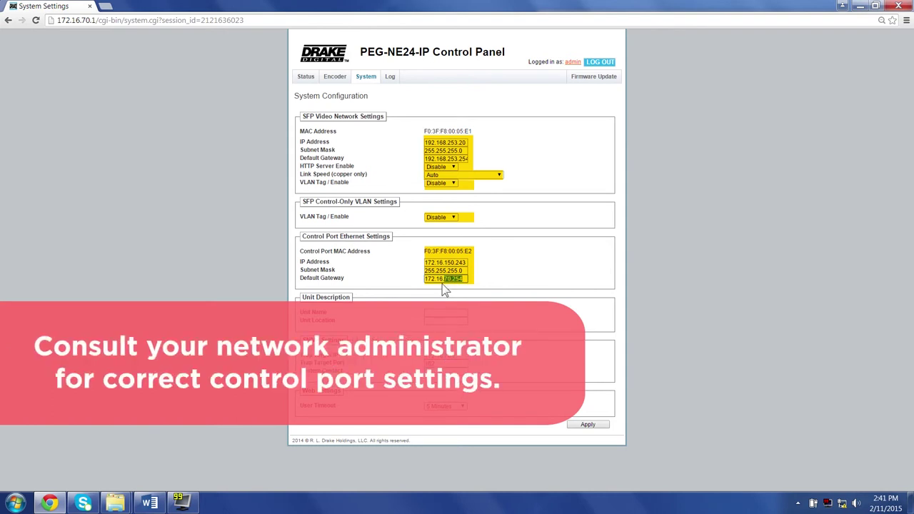
text(150)
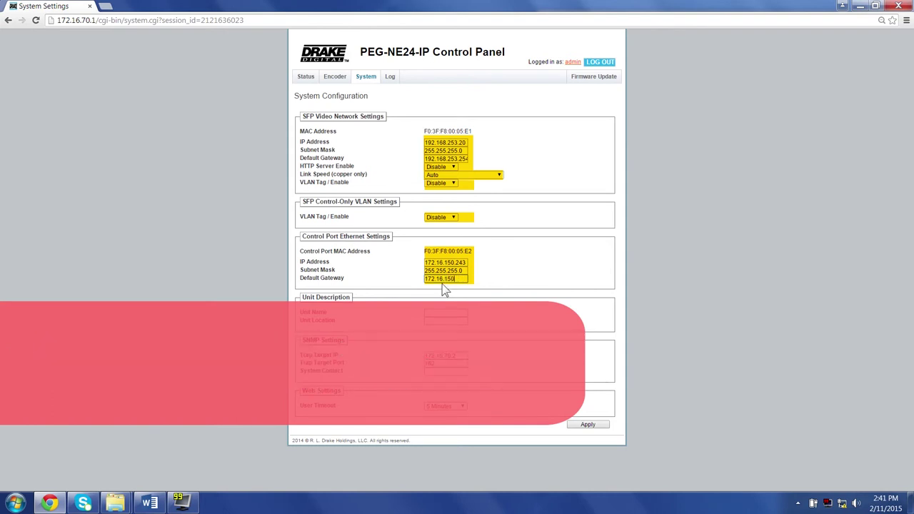
text(.254)
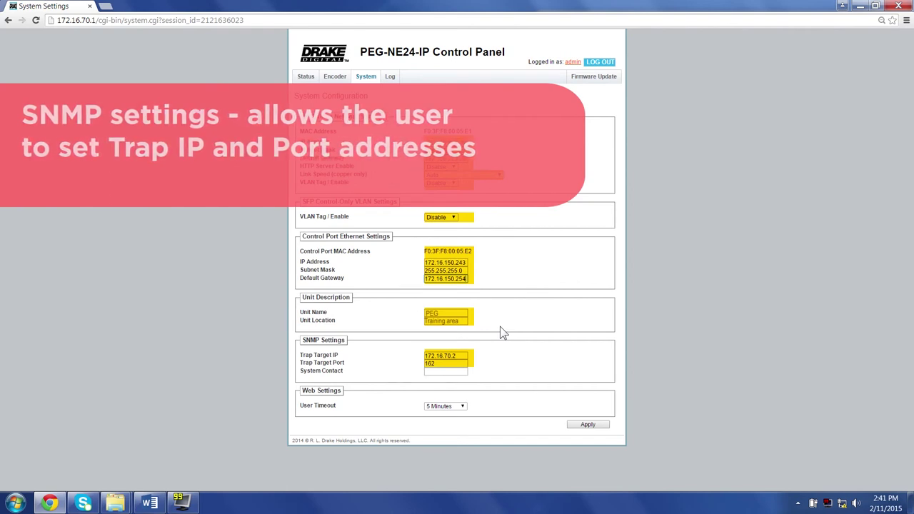
Step: Finish the gateway edit, apply the system settings, and confirm the IP change and reboot
key(BackSpace)
key(BackSpace)
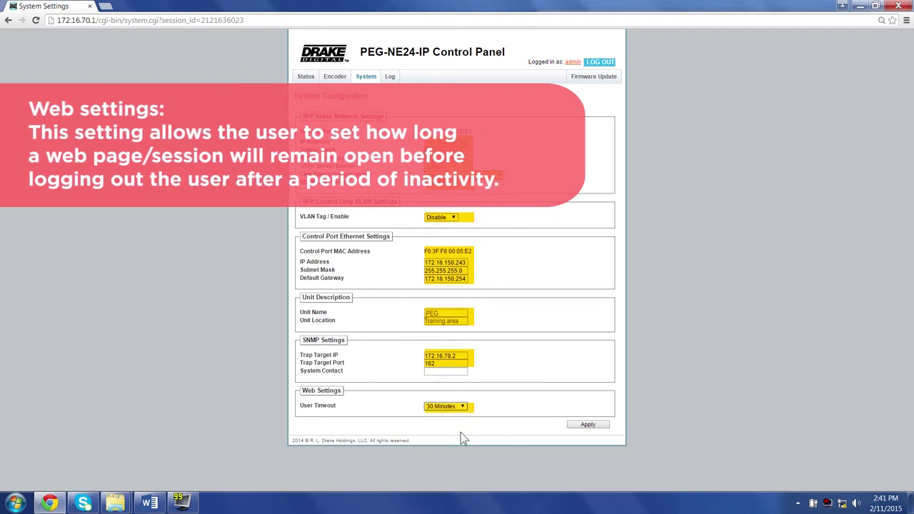
click(586, 425)
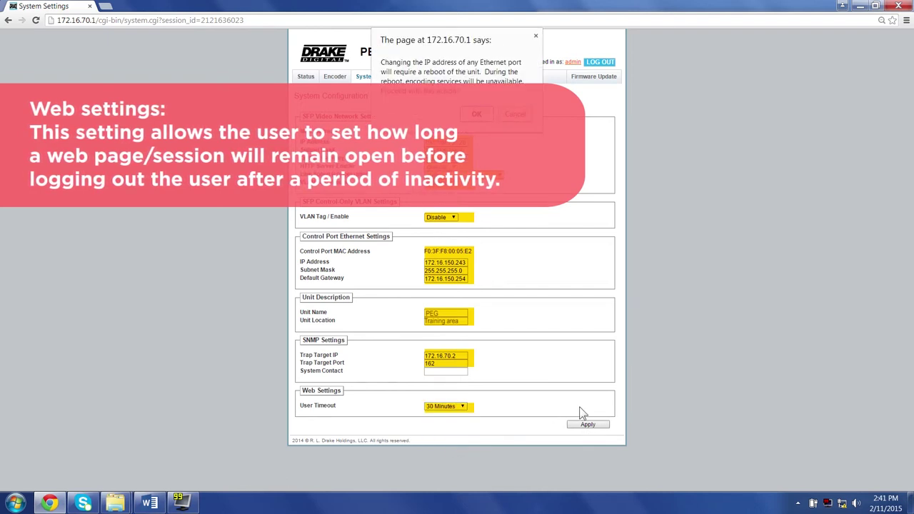
click(476, 114)
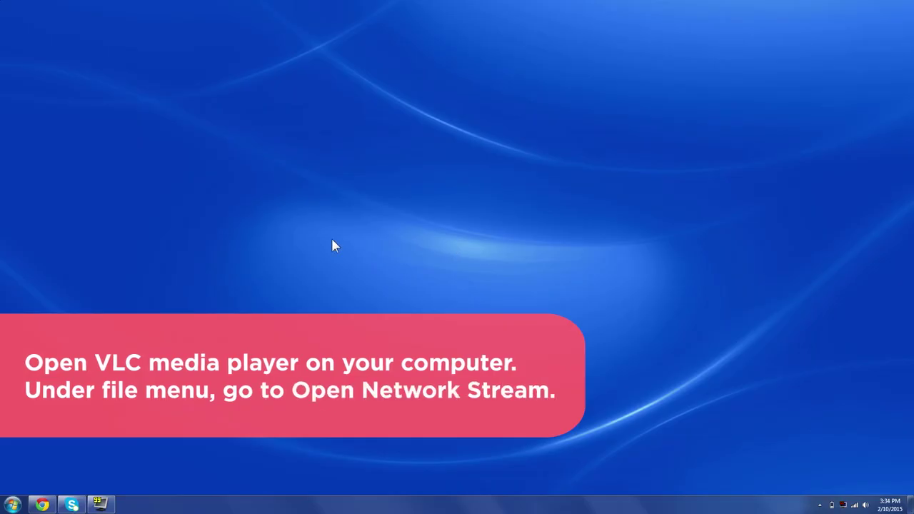
Step: Launch VLC media player from the Start menu
click(12, 505)
click(43, 299)
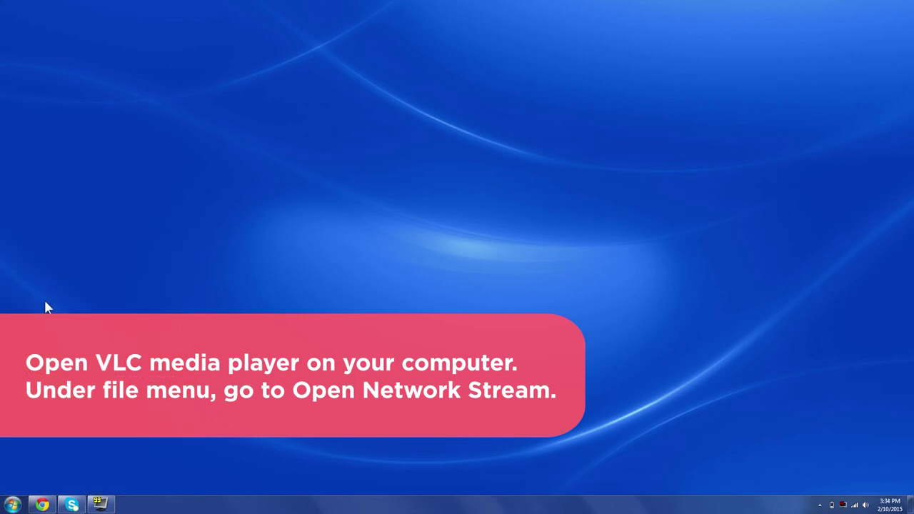
click(12, 15)
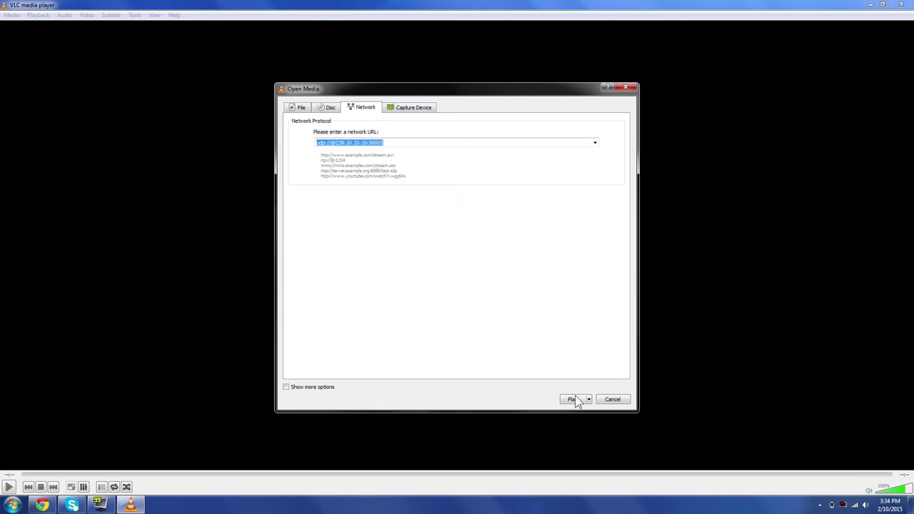
click(573, 398)
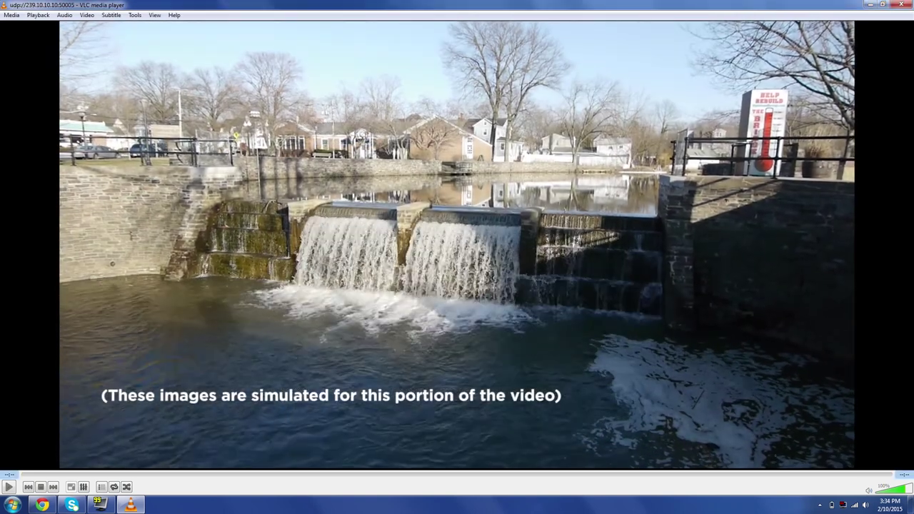